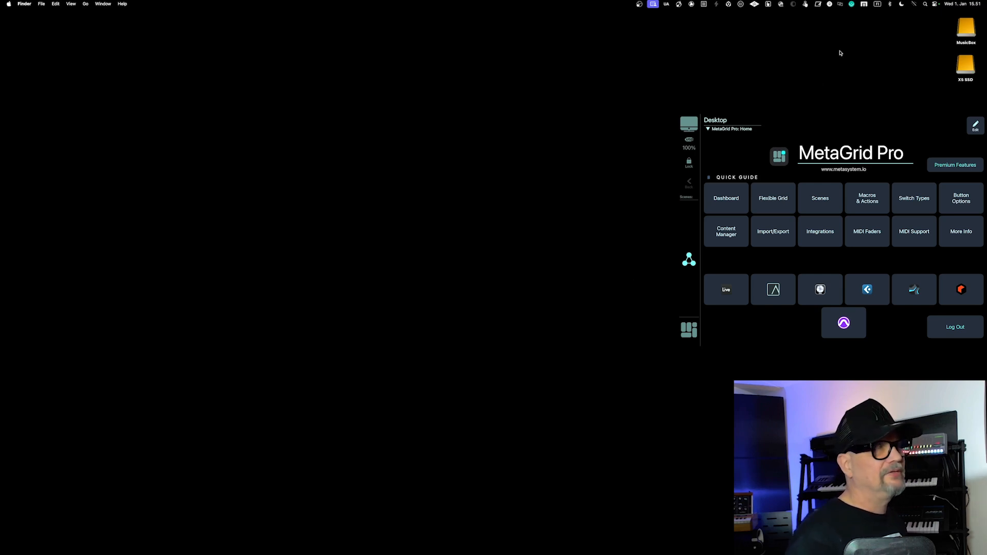
# Review which applications have MIDI ports enabled in the MetaServer setup, then close it.
pyautogui.click(864, 4)
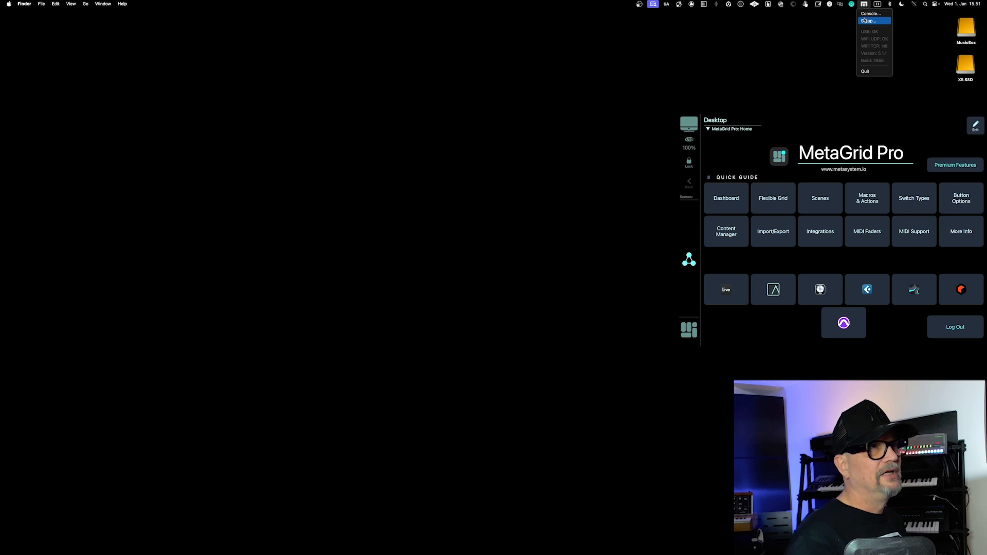
pyautogui.click(865, 21)
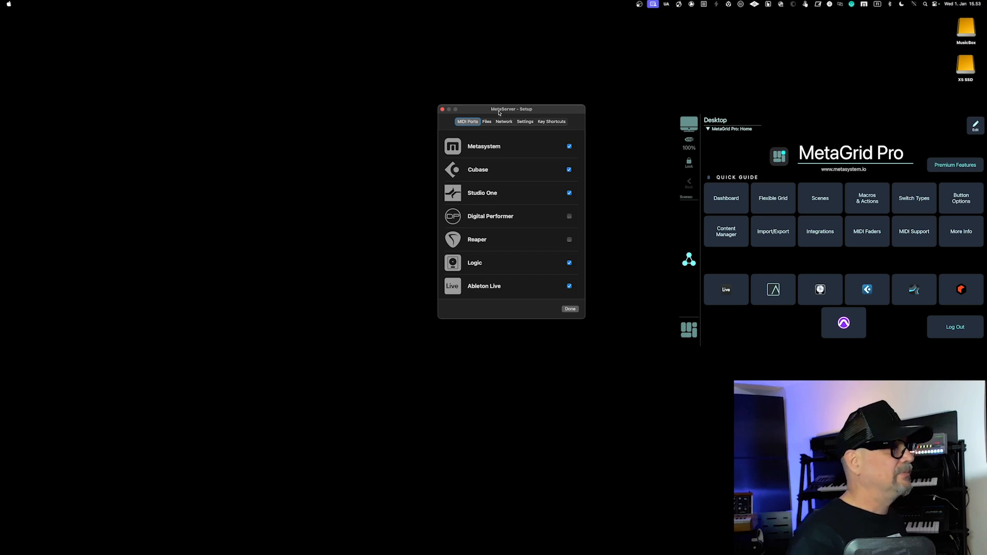
pyautogui.click(570, 309)
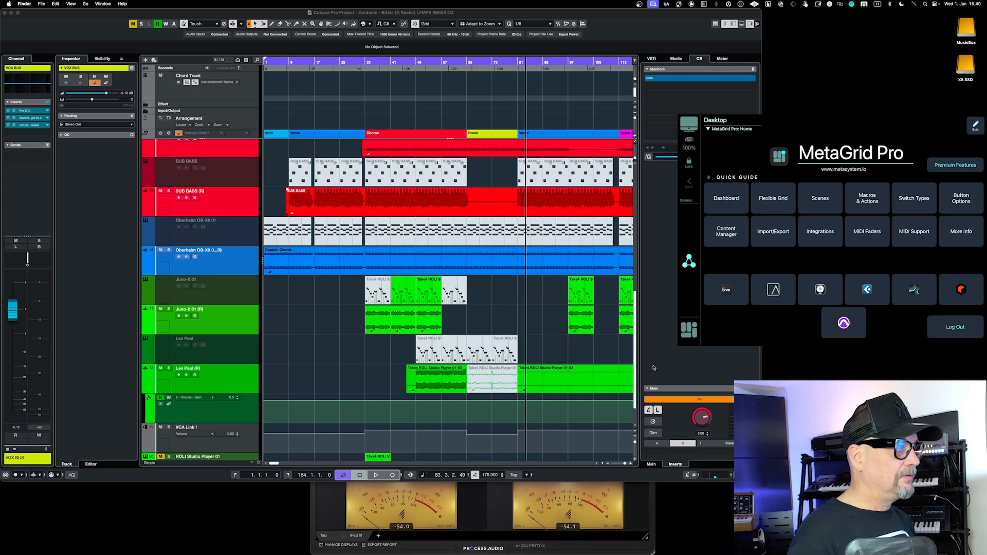
# Switch to Cubase, open the MixConsole and step the channel selection from DRUMS through to Juno-X 01 (R).
pyautogui.click(659, 367)
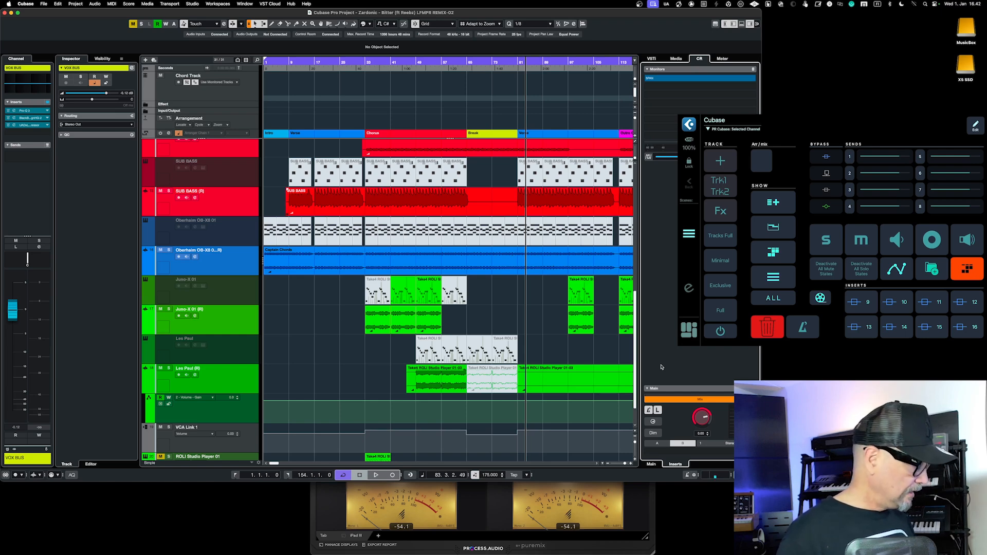
pyautogui.press('F3')
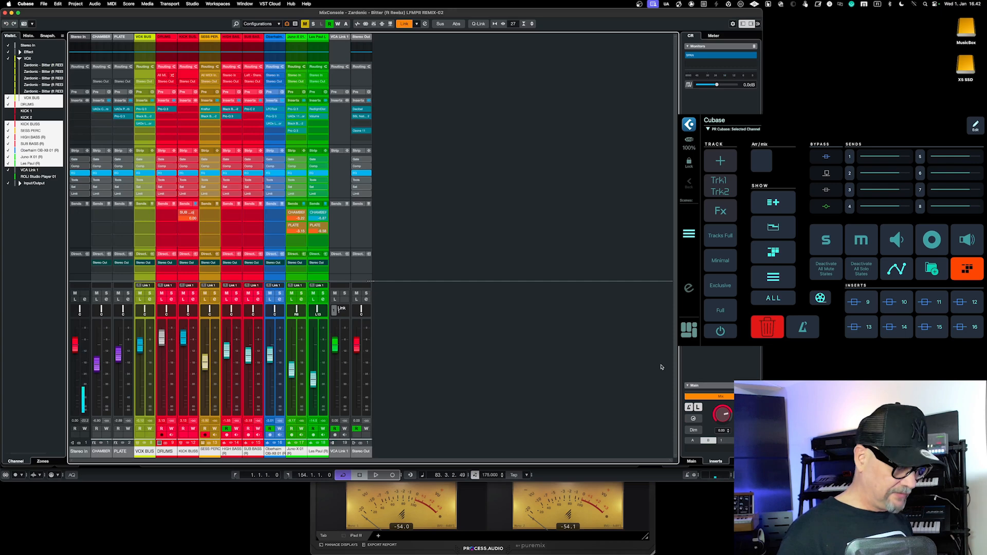
pyautogui.press('Right')
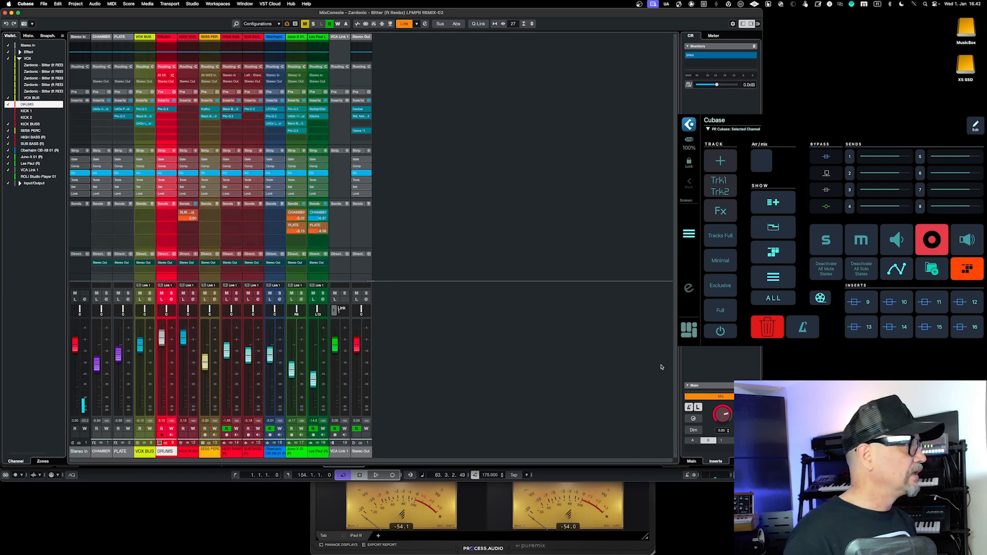
pyautogui.press('Right')
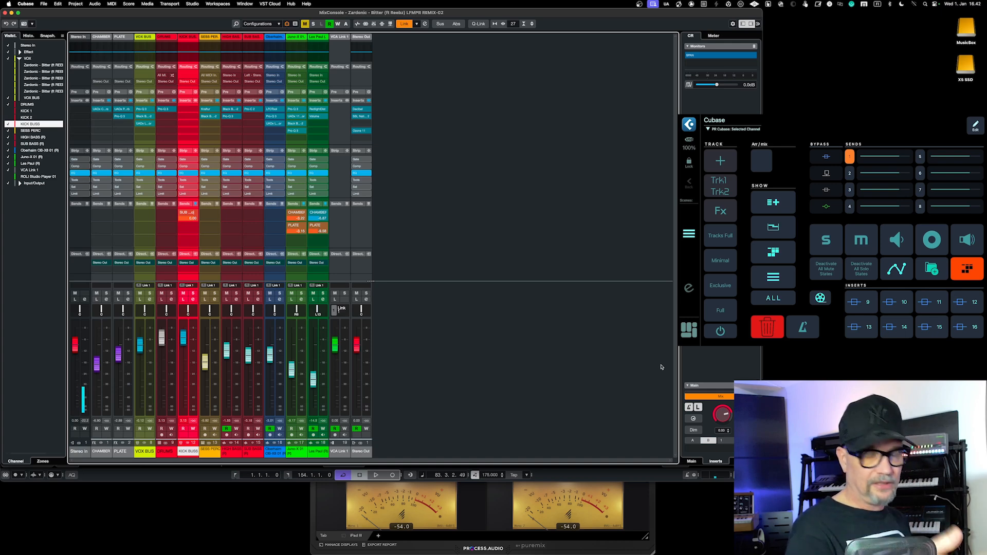
pyautogui.press('Right')
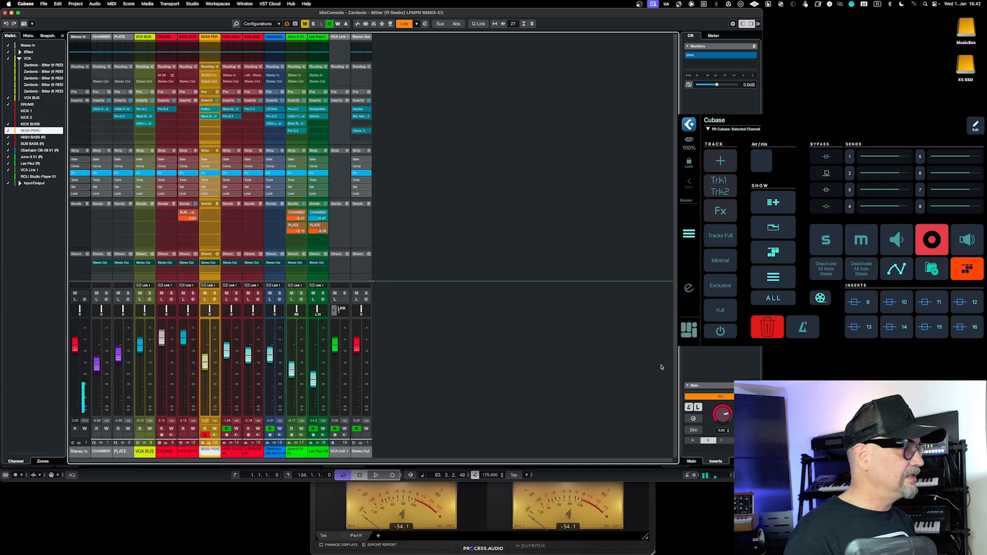
pyautogui.press('Right')
pyautogui.press('Right')
pyautogui.press('Right')
pyautogui.press('Right')
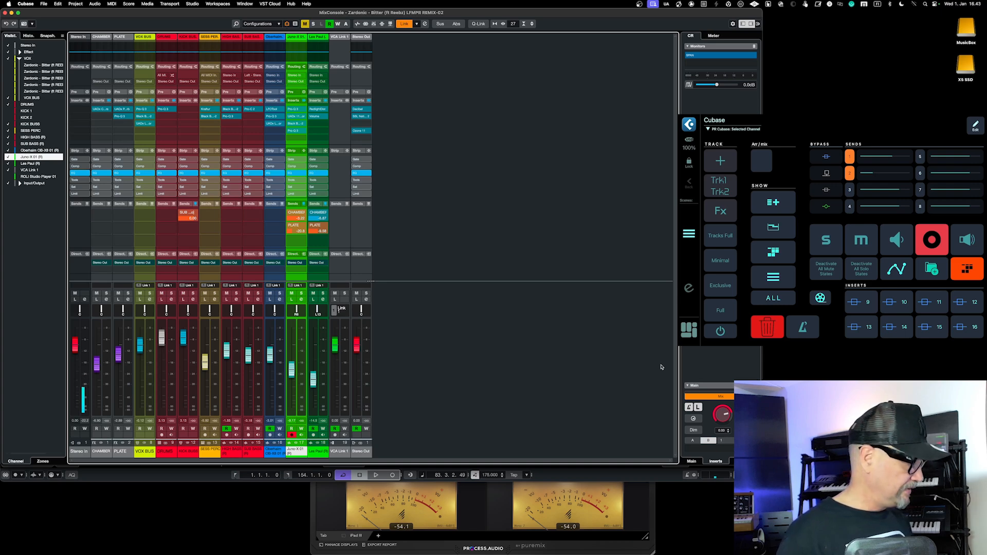
# Return to the project window, place the playback cursor at about bar 44 and hide the lower zone.
pyautogui.press('F3')
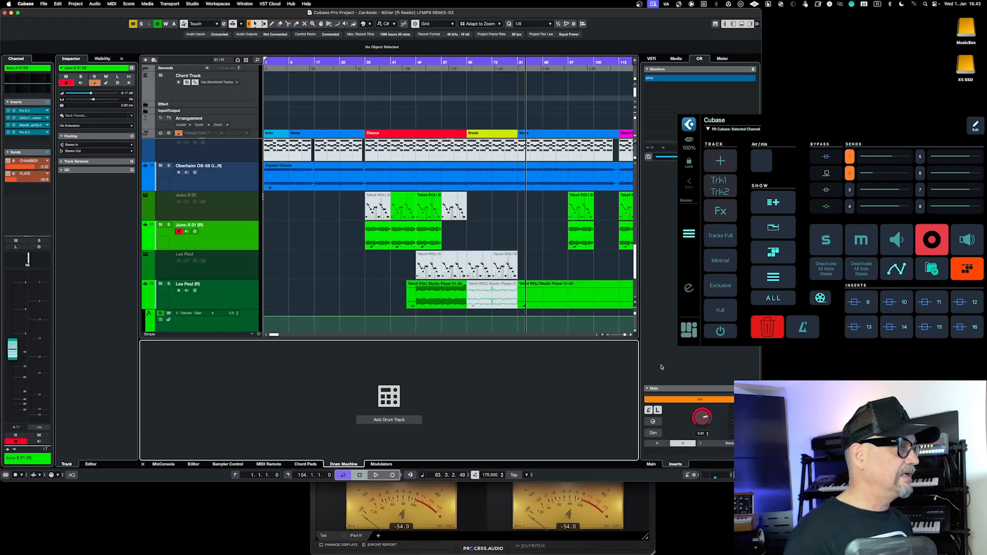
pyautogui.click(402, 91)
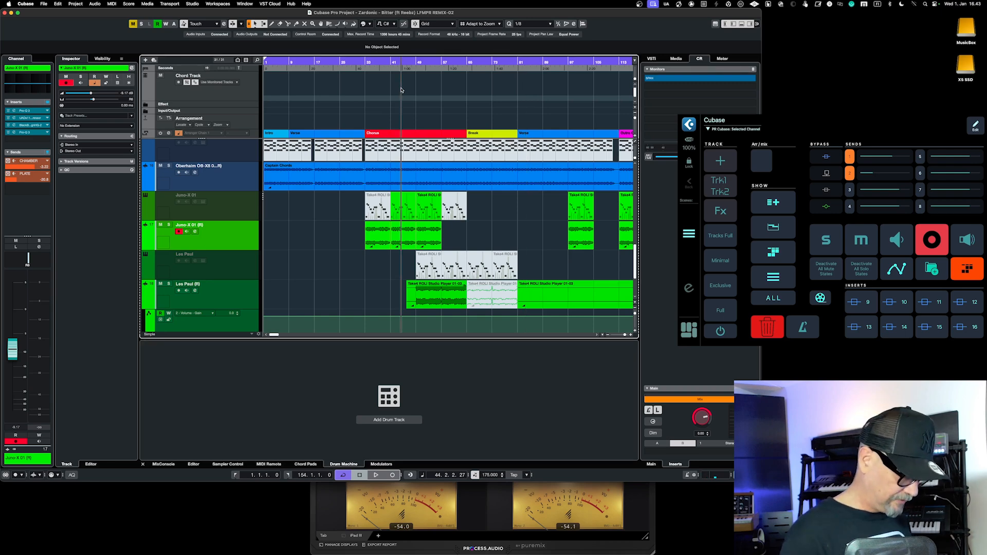
pyautogui.press('ctrl+alt+super+d')
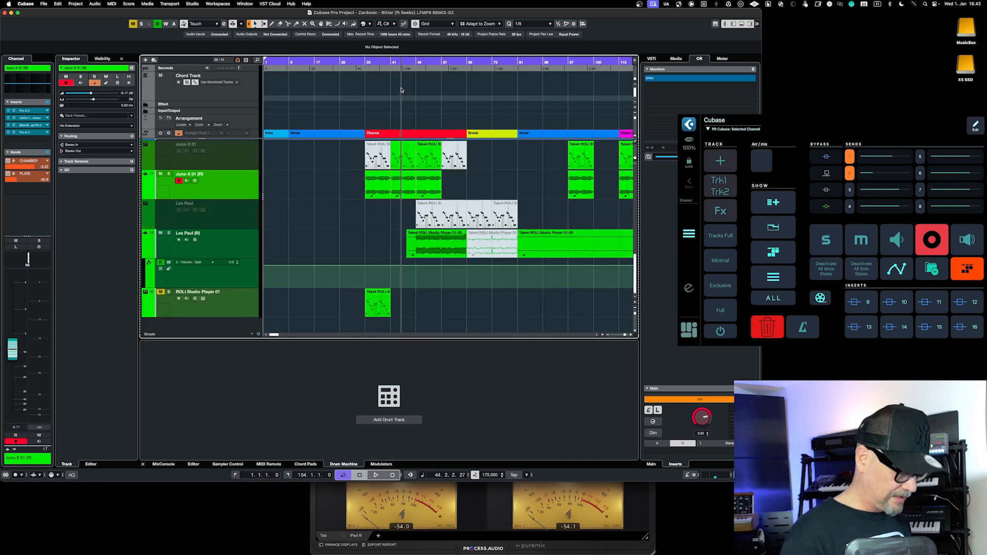
pyautogui.press('ctrl+alt+super+a')
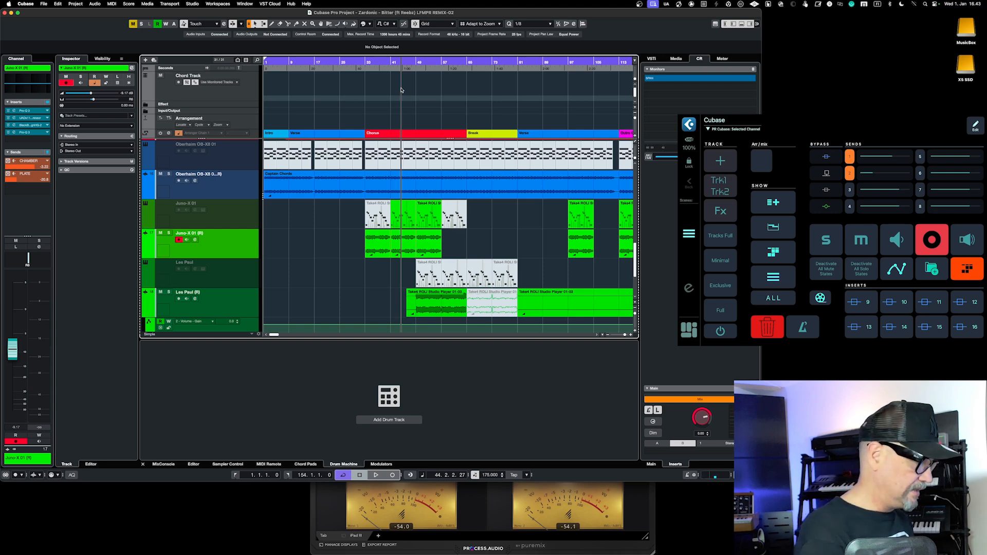
pyautogui.press('alt+super+b')
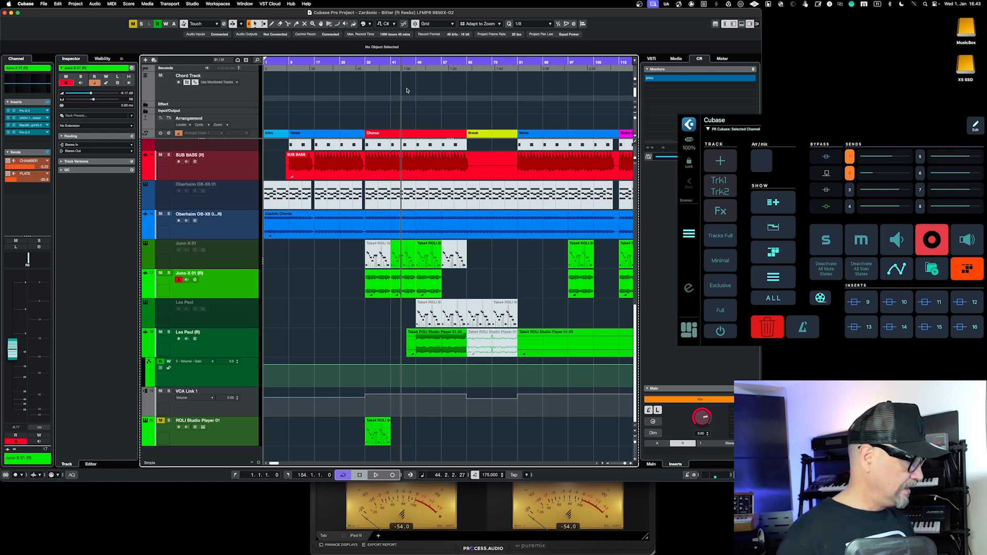
# Open the MixConsole, set the MetaGrid text label to MONITORS, and browse the Cubase command list.
pyautogui.press('F3')
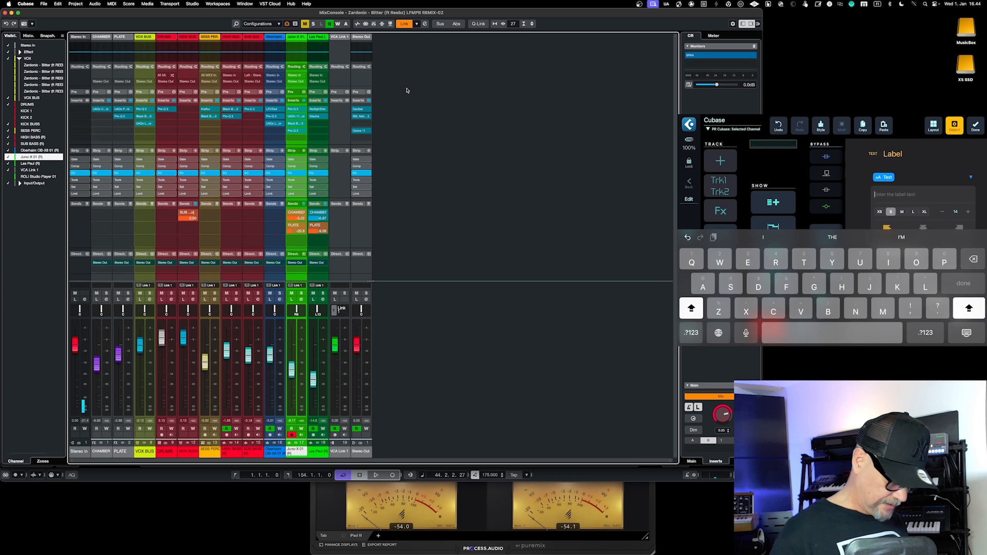
pyautogui.write('MONITORS')
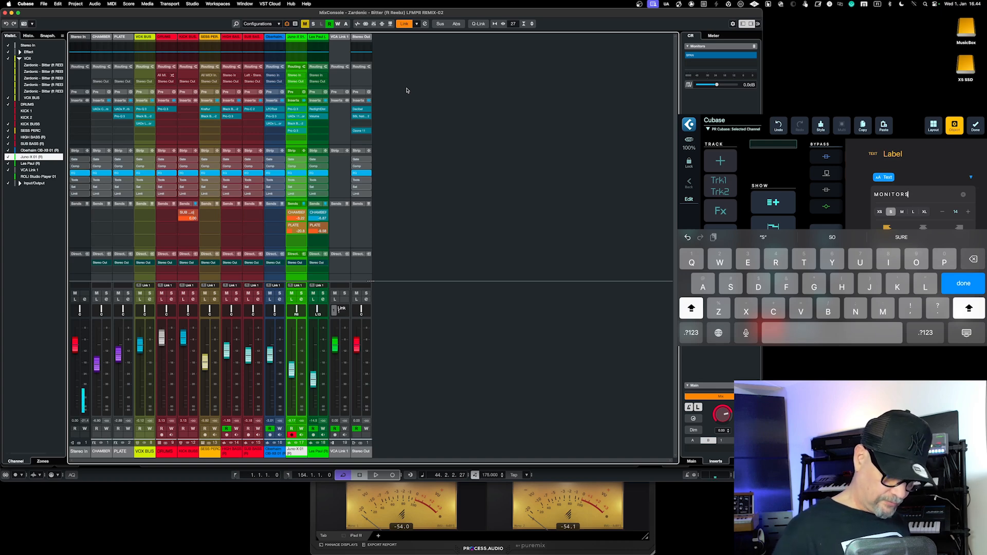
pyautogui.press('Return')
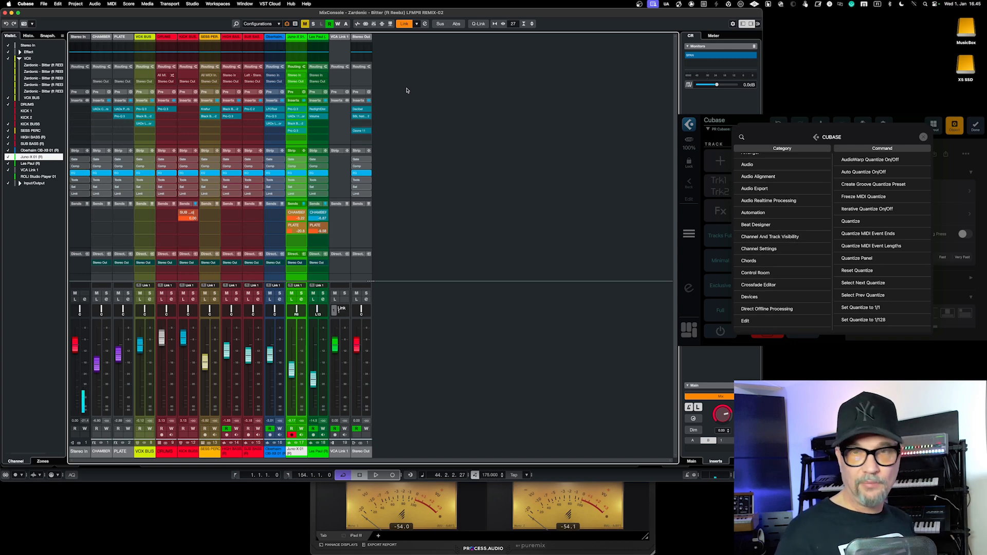
pyautogui.scroll(-1, 782, 239)
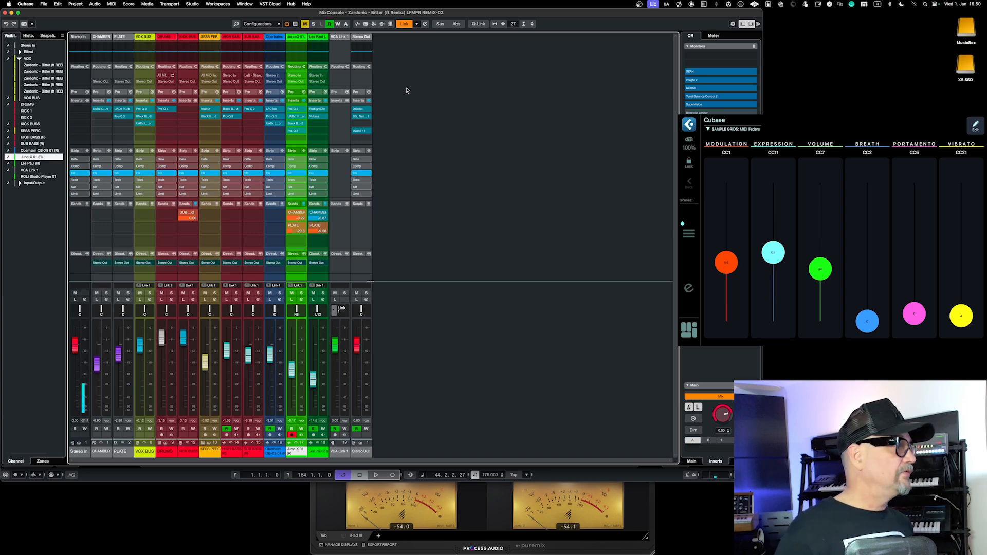
# Return to the project window and prepare to add an instrument track after the ROLI Studio Player 01 track.
pyautogui.click(359, 230)
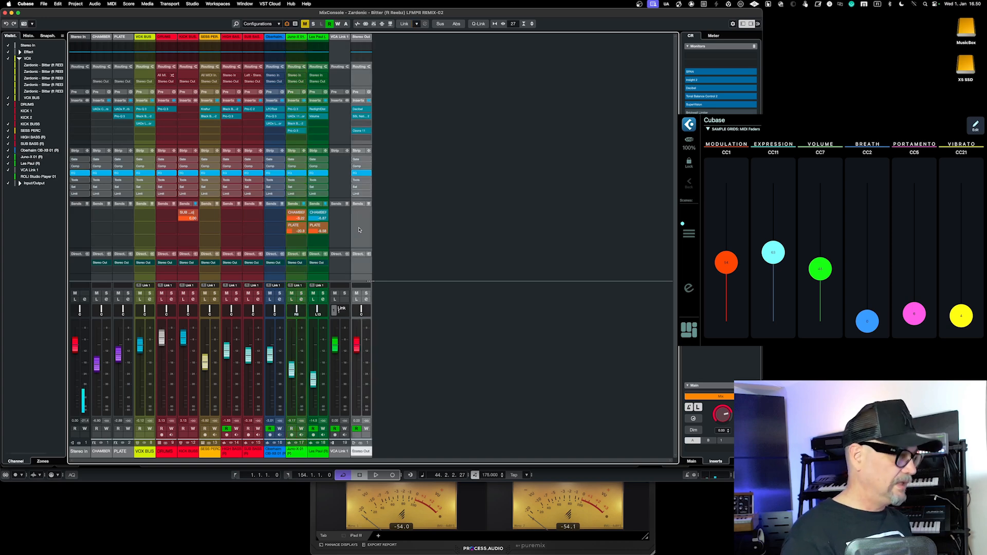
pyautogui.press('F3')
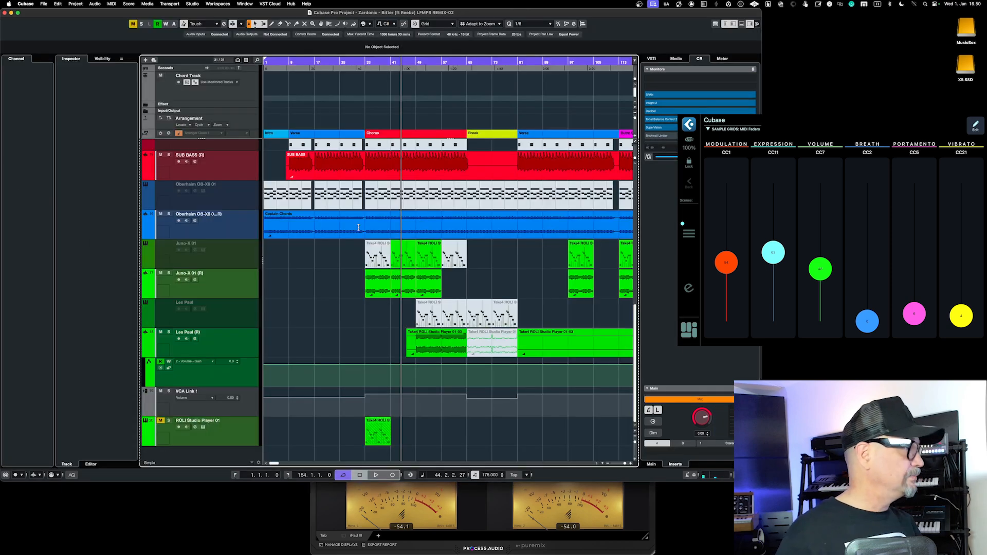
pyautogui.click(224, 445)
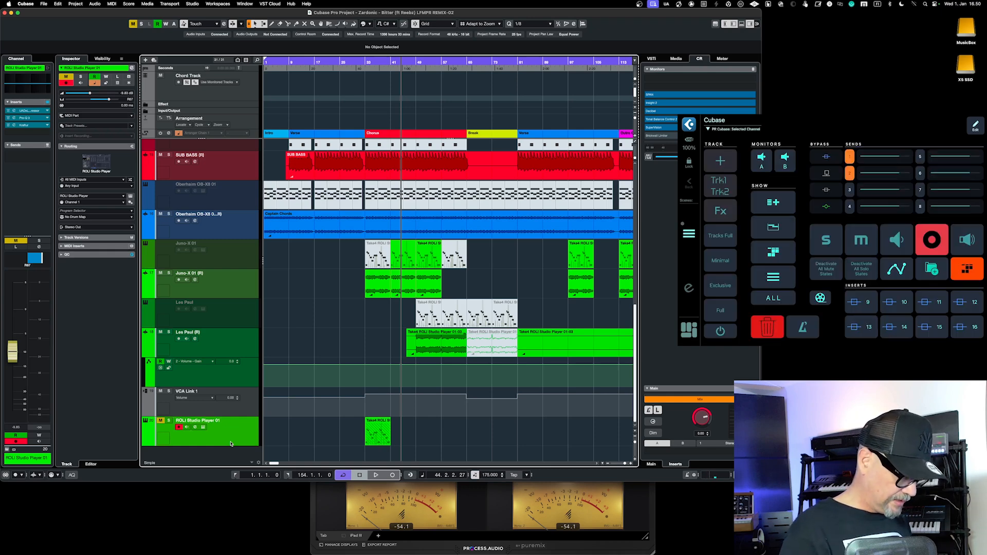
pyautogui.press('t')
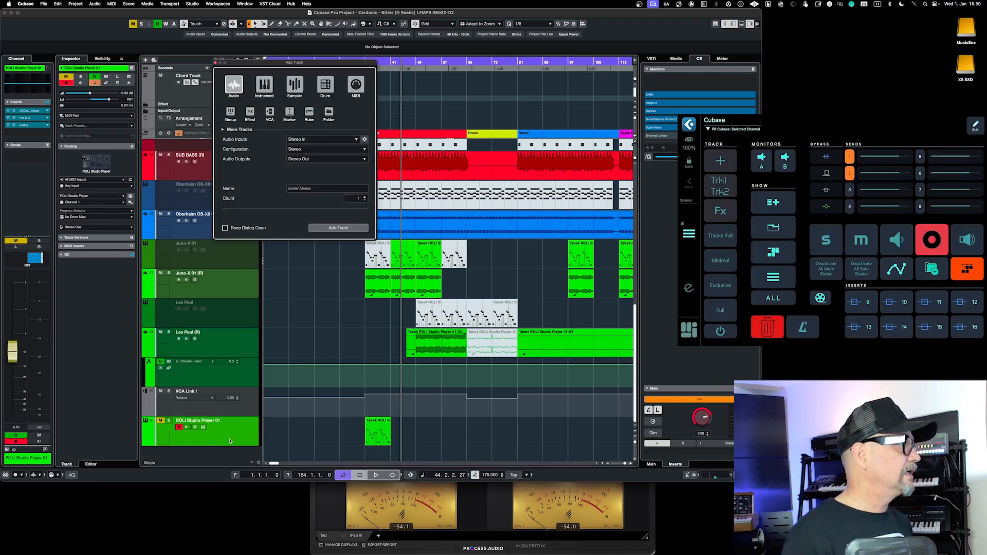
pyautogui.click(327, 140)
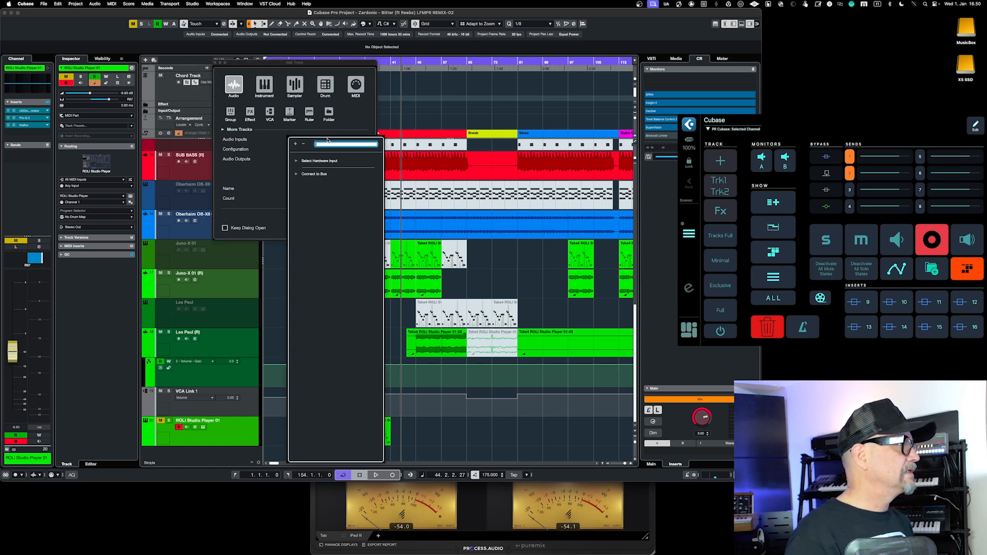
pyautogui.click(281, 155)
pyautogui.click(265, 85)
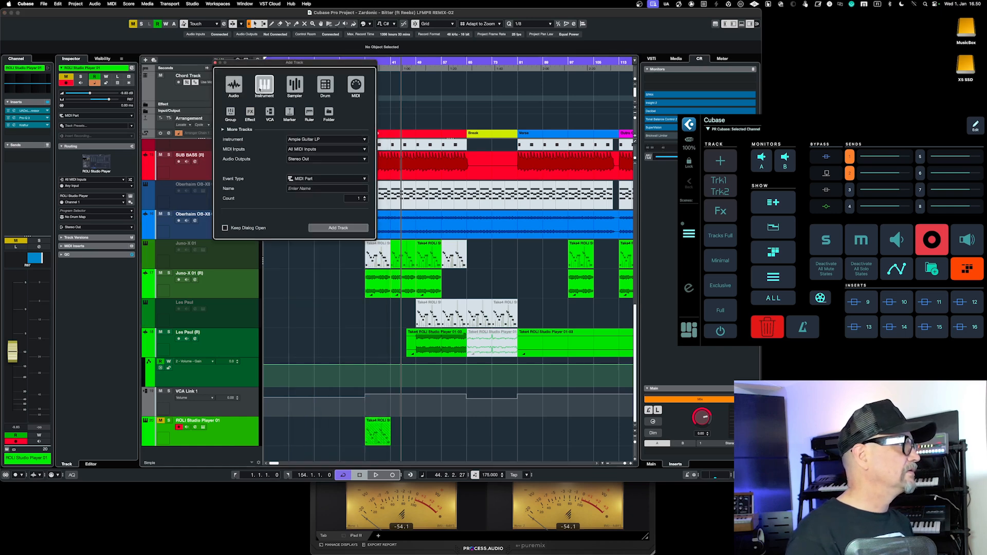
# Choose Spitfire Audio's Abbey Road One as the instrument and add the track.
pyautogui.click(311, 140)
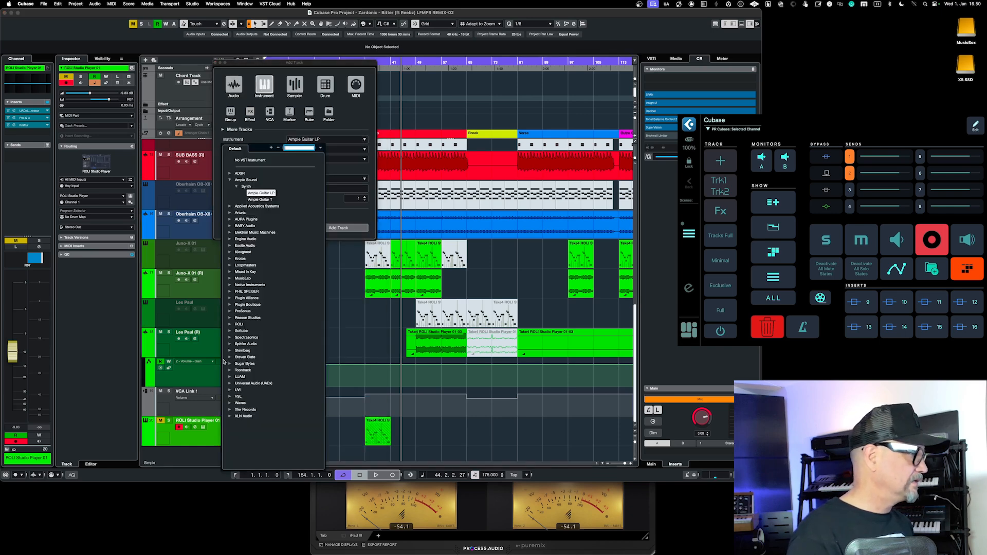
pyautogui.click(230, 344)
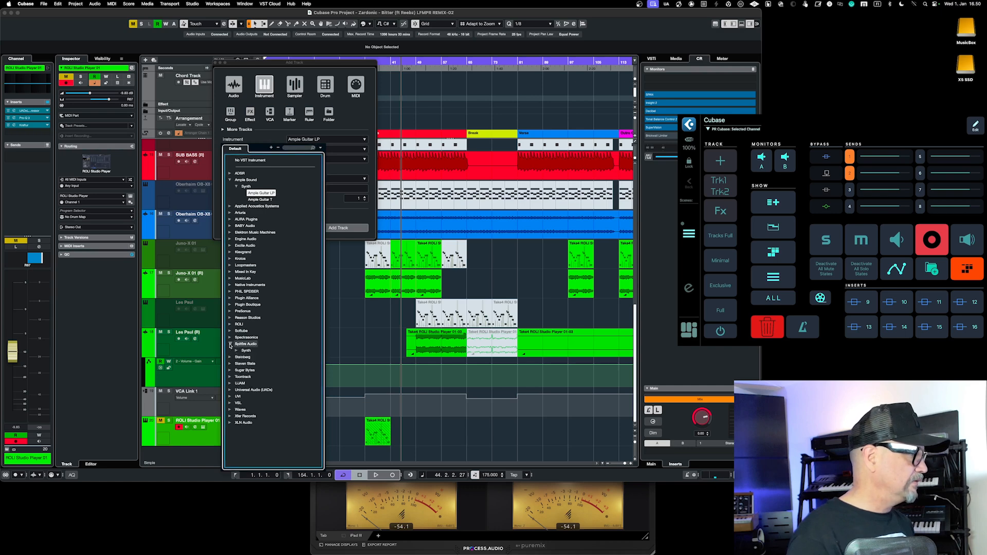
pyautogui.click(236, 350)
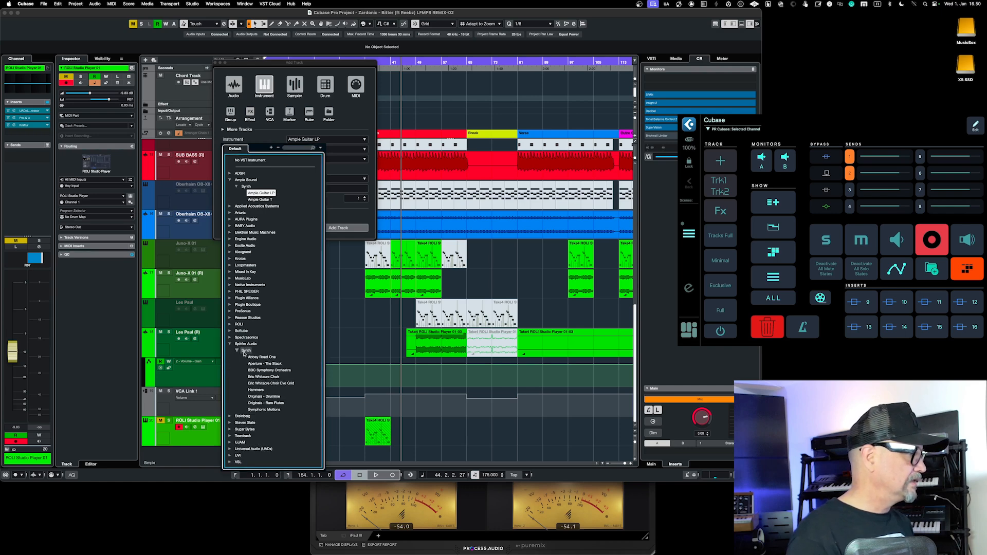
pyautogui.click(277, 357)
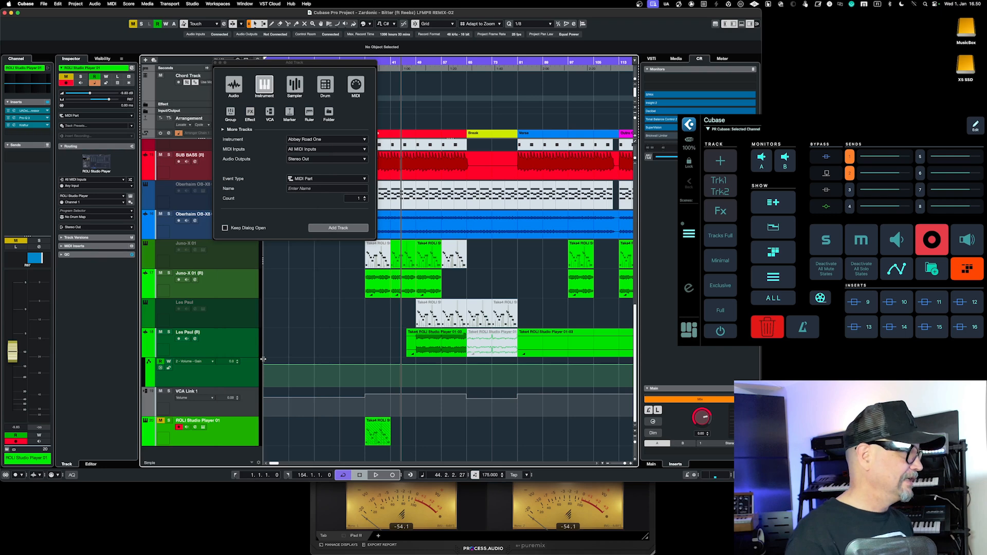
pyautogui.click(319, 230)
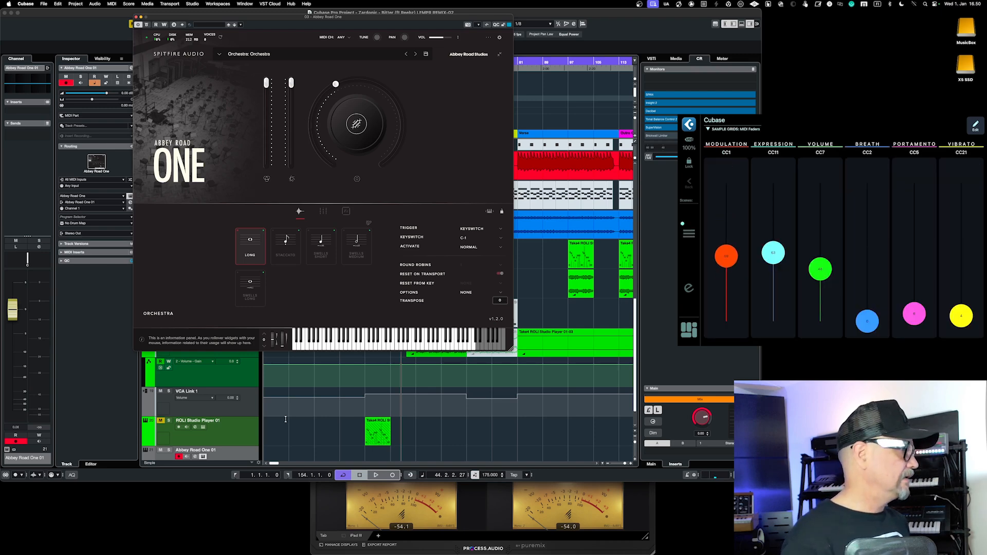
# Move the Abbey Road One plug-in window clear of the track list and select the Abbey Road One 01 track.
pyautogui.click(236, 453)
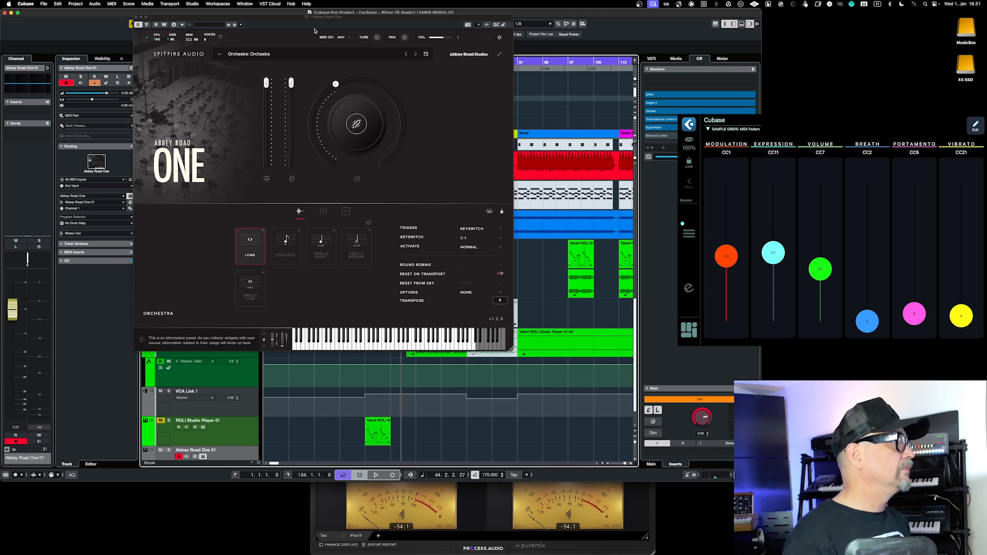
pyautogui.moveTo(314, 17); pyautogui.dragTo(526, 59)
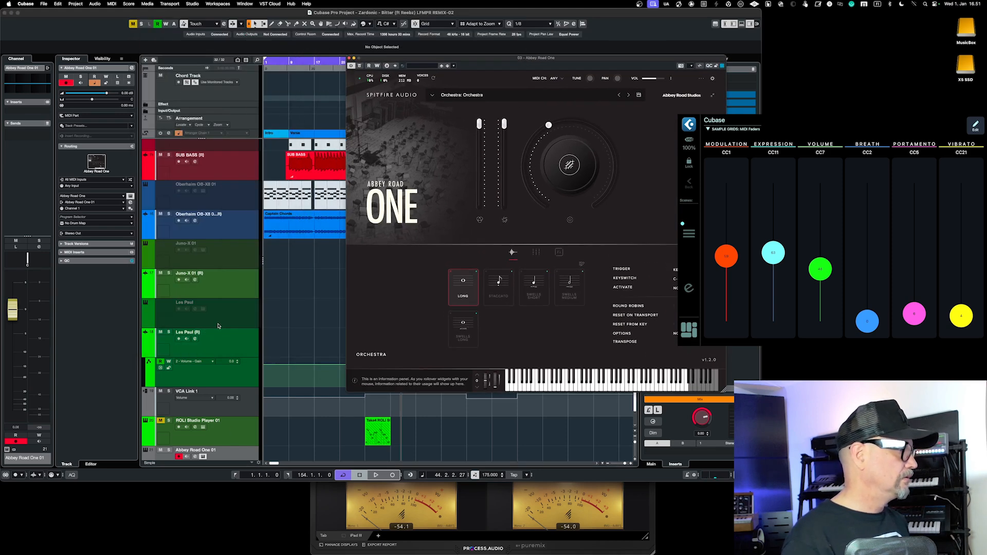
pyautogui.scroll(-1, 218, 326)
pyautogui.click(230, 432)
pyautogui.click(230, 405)
pyautogui.click(231, 432)
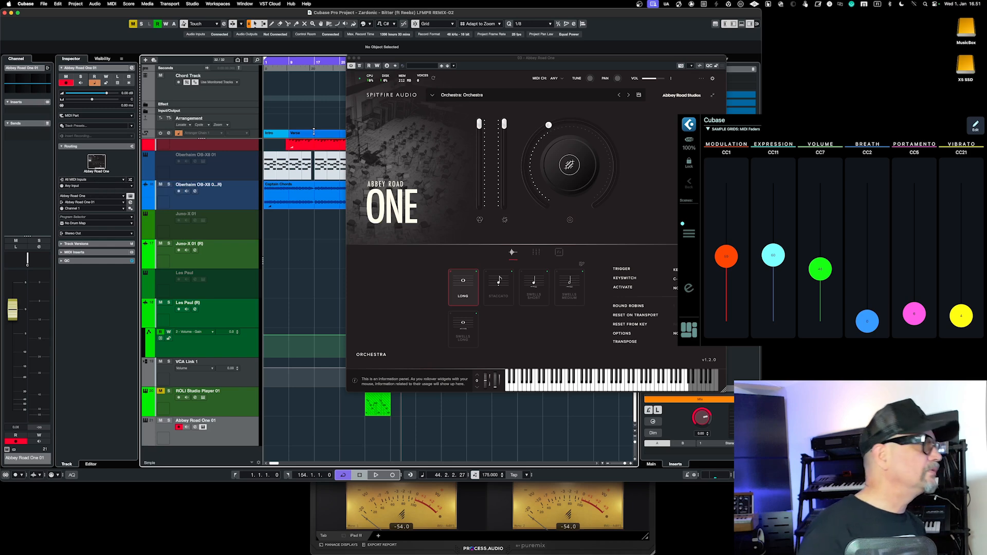
# Inspect the MIDI CC options of the plug-in's Dynamics slider and set the slider to 99%.
pyautogui.moveTo(504, 124)
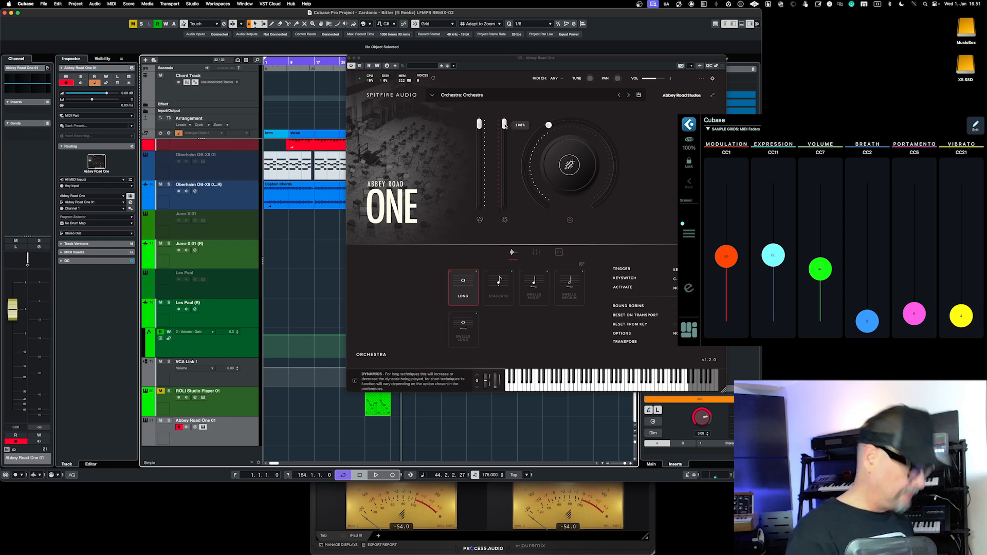
pyautogui.moveTo(504, 125)
pyautogui.mouseDown()
pyautogui.moveTo(506, 143)
pyautogui.moveTo(505, 127)
pyautogui.mouseUp()
pyautogui.rightClick(504, 129)
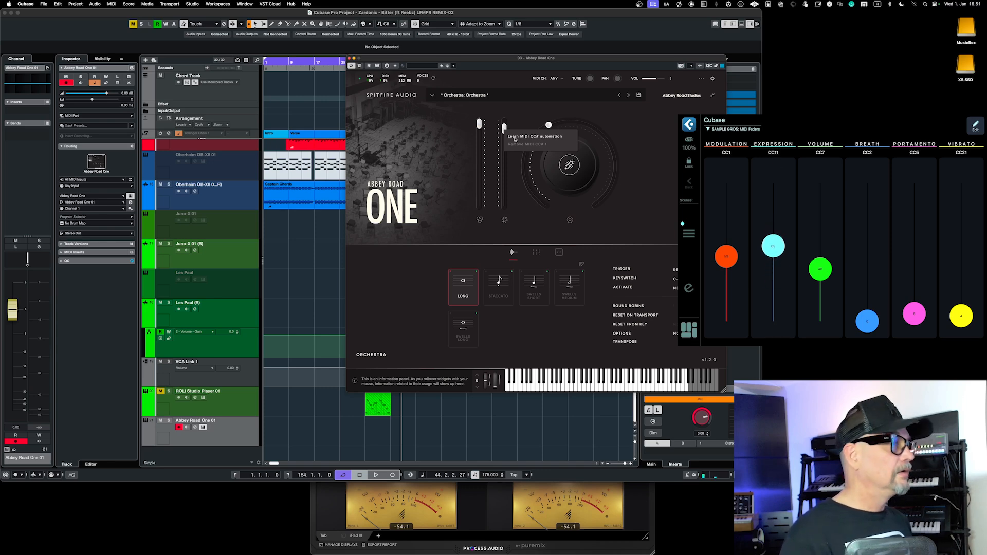
pyautogui.click(463, 163)
pyautogui.moveTo(505, 129)
pyautogui.moveTo(505, 129); pyautogui.dragTo(505, 124)
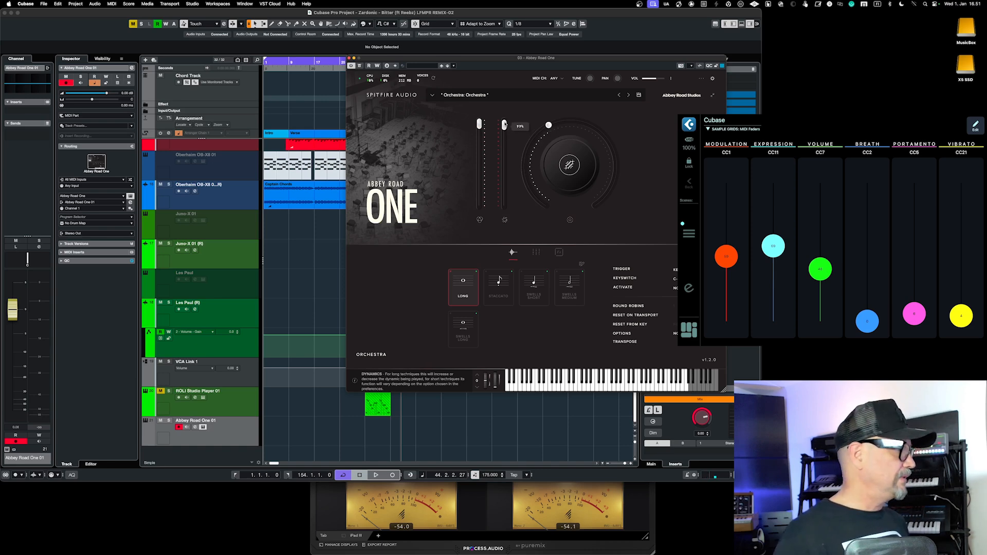
# Check the available MIDI input sources for the Abbey Road One 01 track without changing the selection.
pyautogui.click(220, 428)
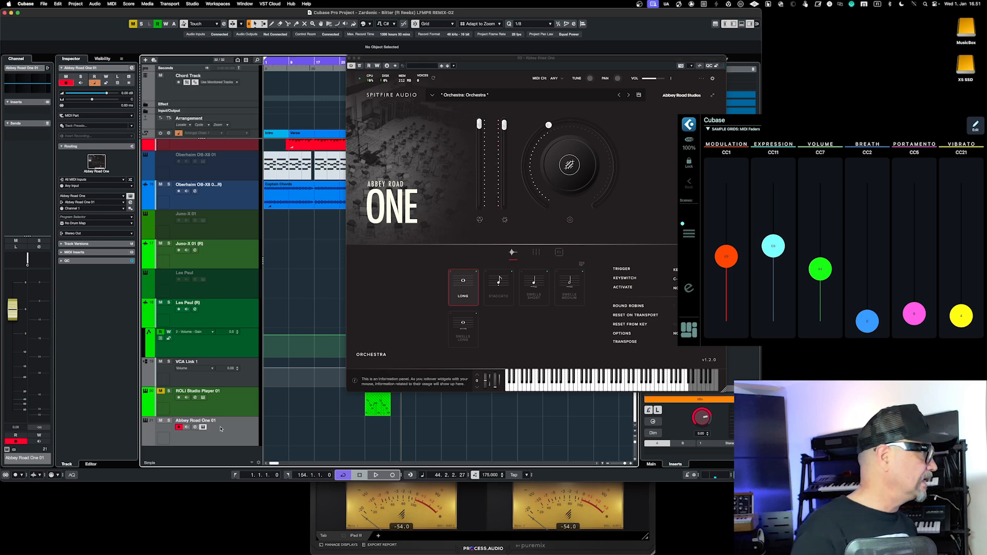
pyautogui.click(91, 180)
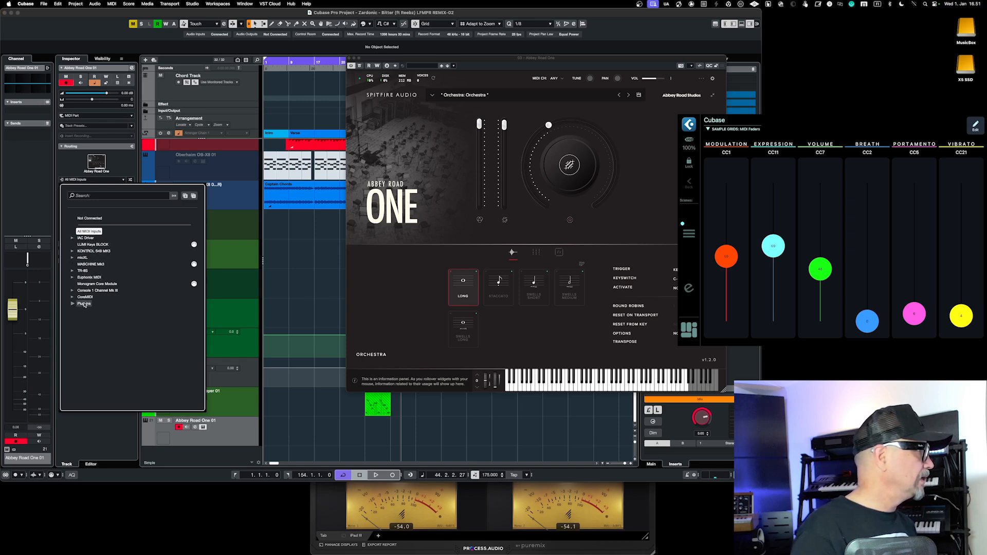
pyautogui.click(75, 161)
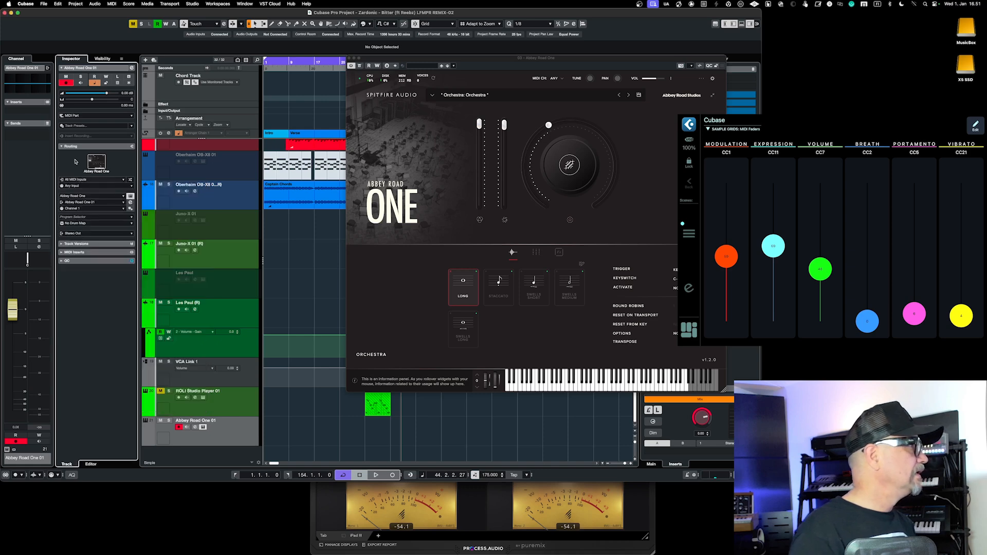
# Close the Abbey Road One plug-in window and delete the Abbey Road One 01 track.
pyautogui.click(349, 59)
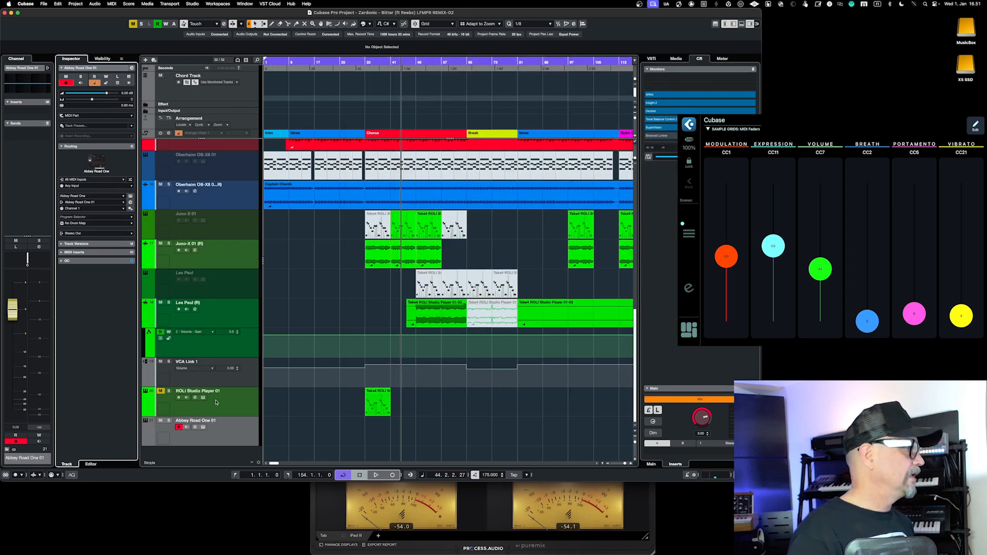
pyautogui.rightClick(220, 438)
pyautogui.moveTo(221, 440)
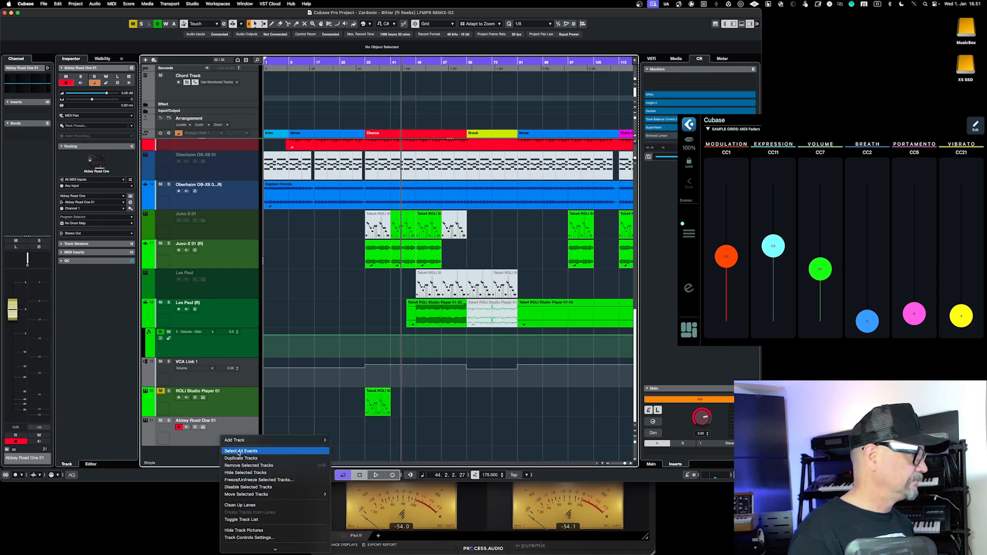
pyautogui.click(199, 440)
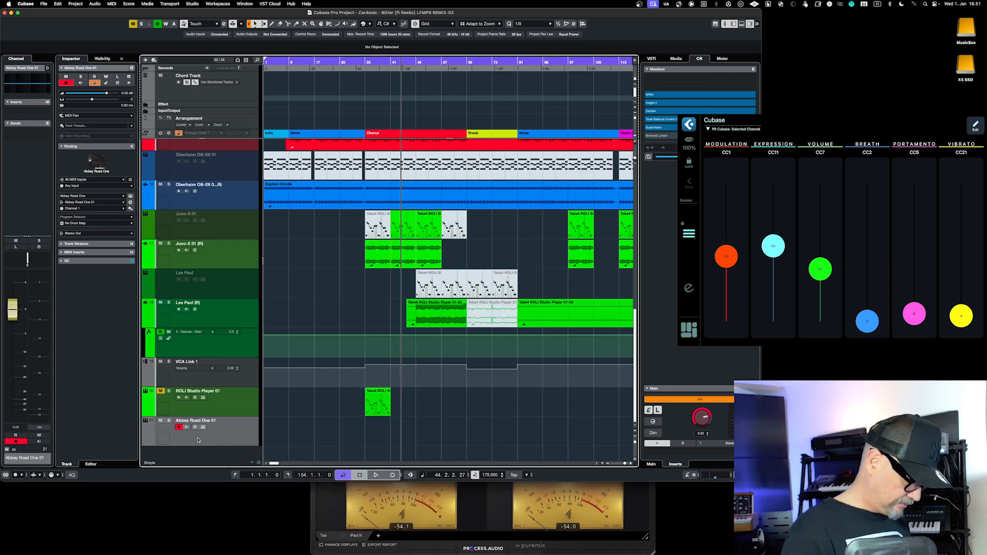
pyautogui.hotkey('shift', 'Delete')
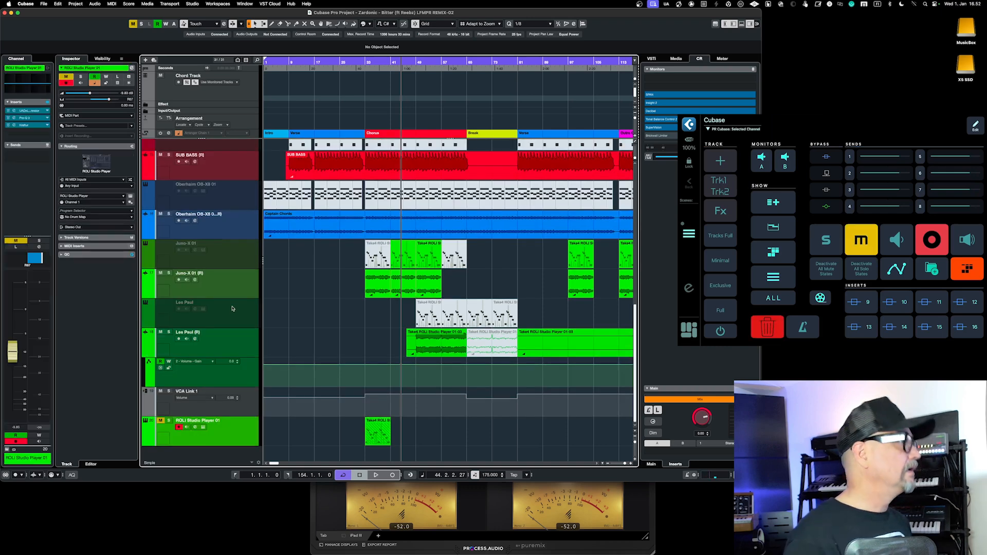
# Review the Metasystem ports in the MIDI Port Setup of Studio Setup and close the dialog.
pyautogui.click(188, 4)
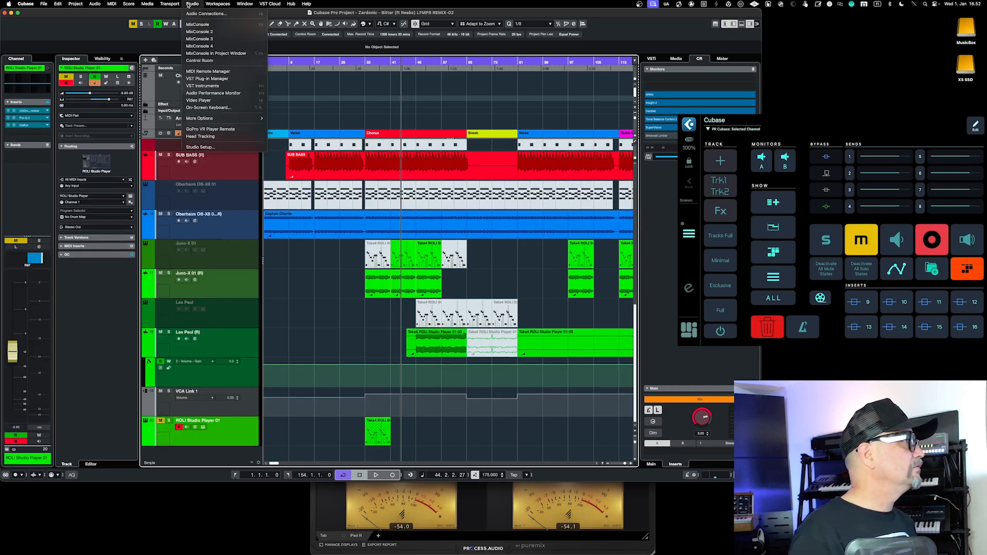
pyautogui.click(218, 147)
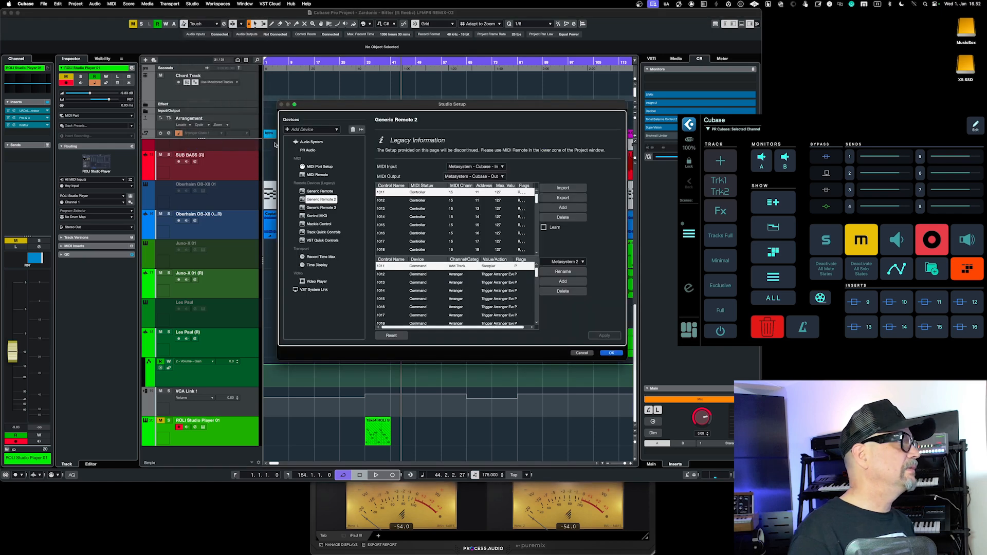
pyautogui.click(320, 167)
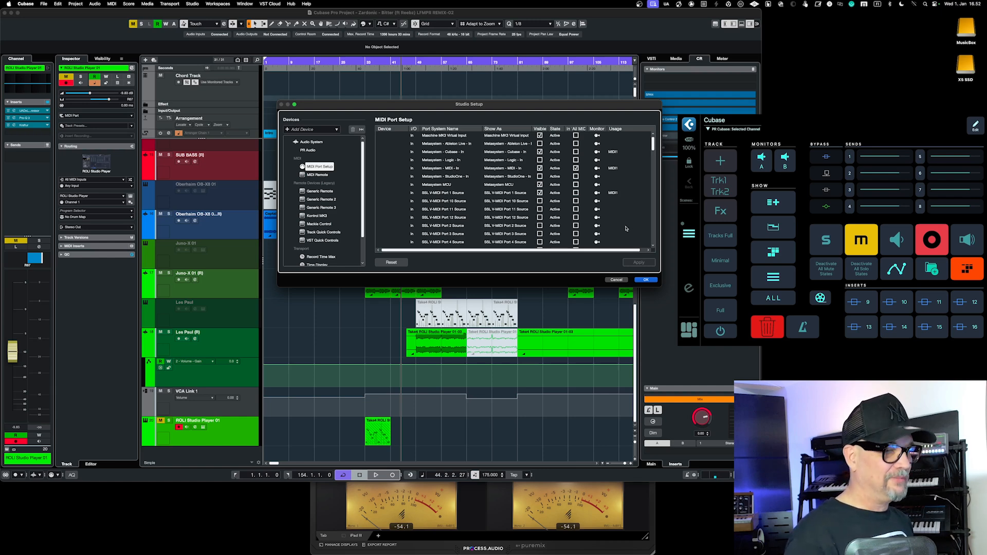
pyautogui.click(646, 280)
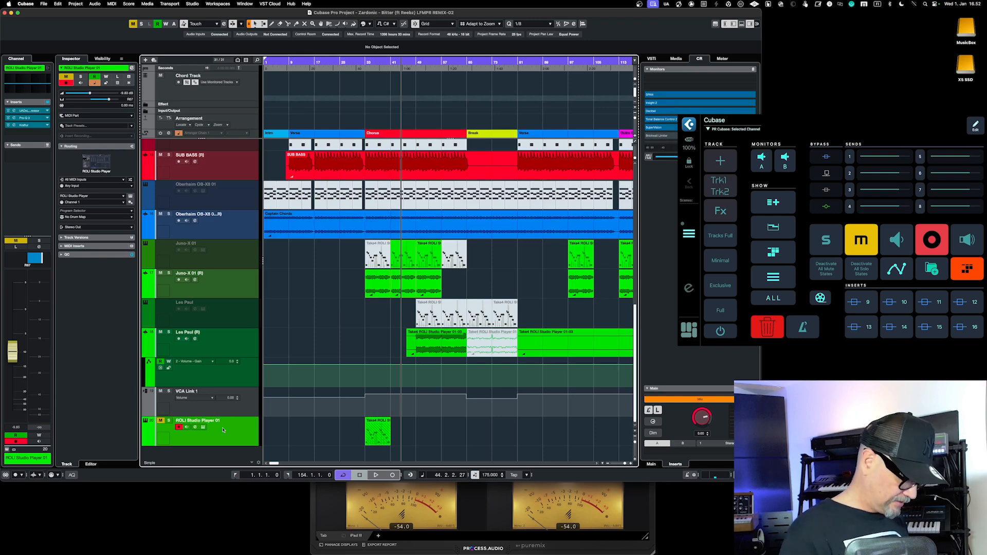
# Add a new Abbey Road One instrument track with All MIDI Inputs and Stereo Out.
pyautogui.press('t')
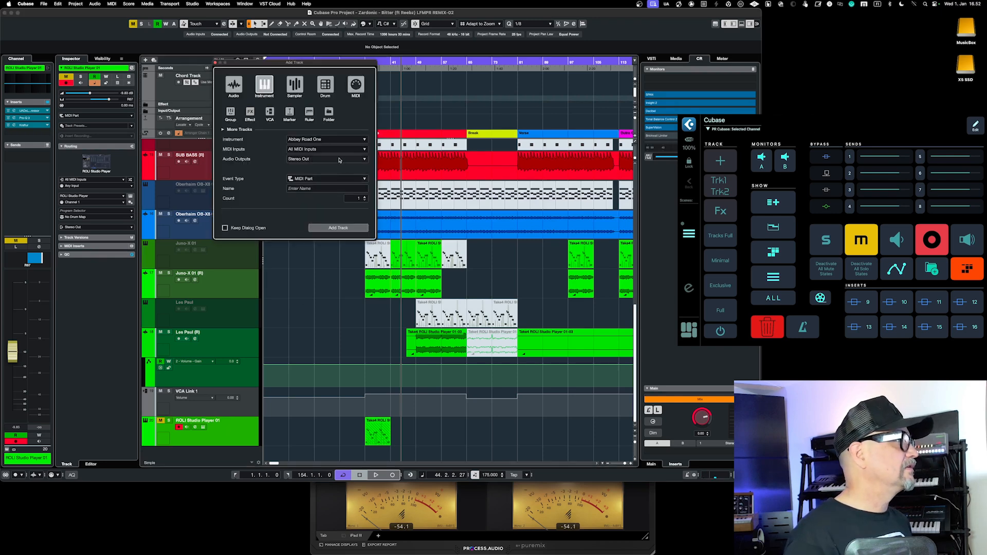
pyautogui.click(339, 228)
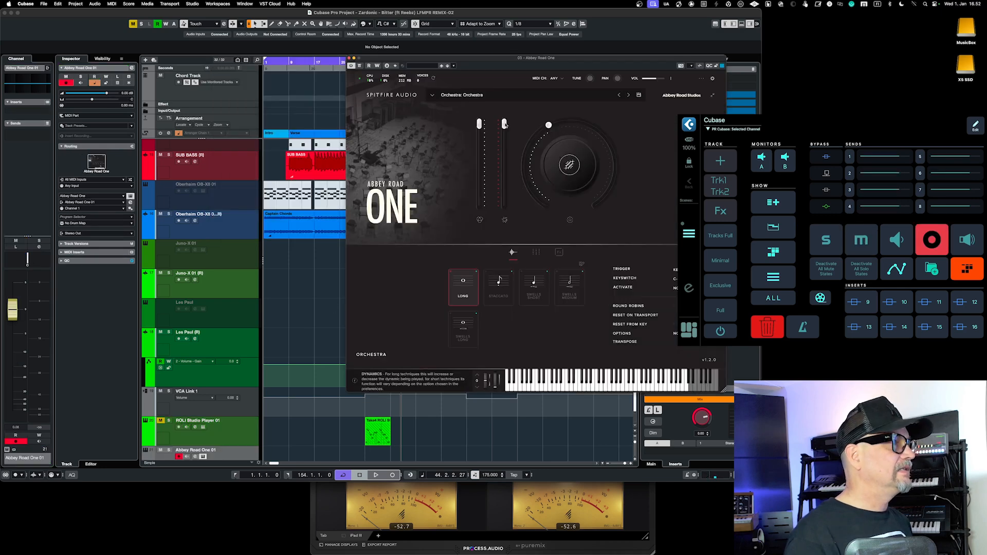
# Inspect the Dynamics slider's MIDI CC options, lower the slider beside it slightly, and select the Abbey Road One 01 track.
pyautogui.rightClick(504, 124)
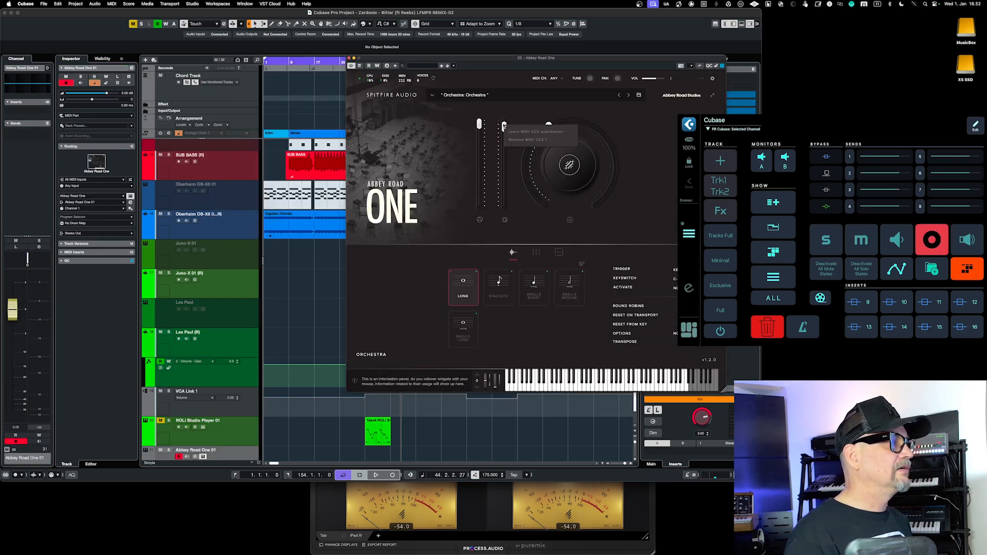
pyautogui.moveTo(479, 124); pyautogui.dragTo(480, 128)
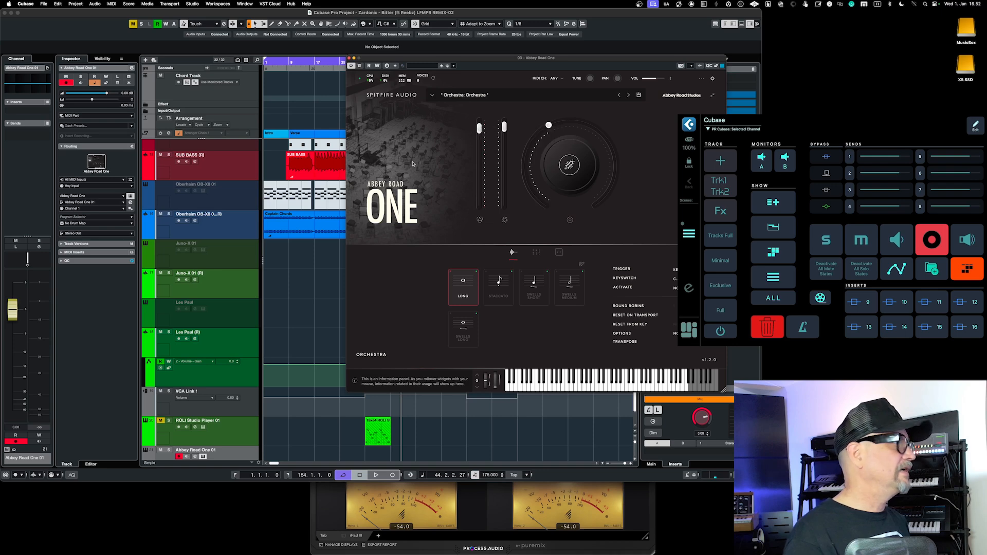
pyautogui.click(233, 458)
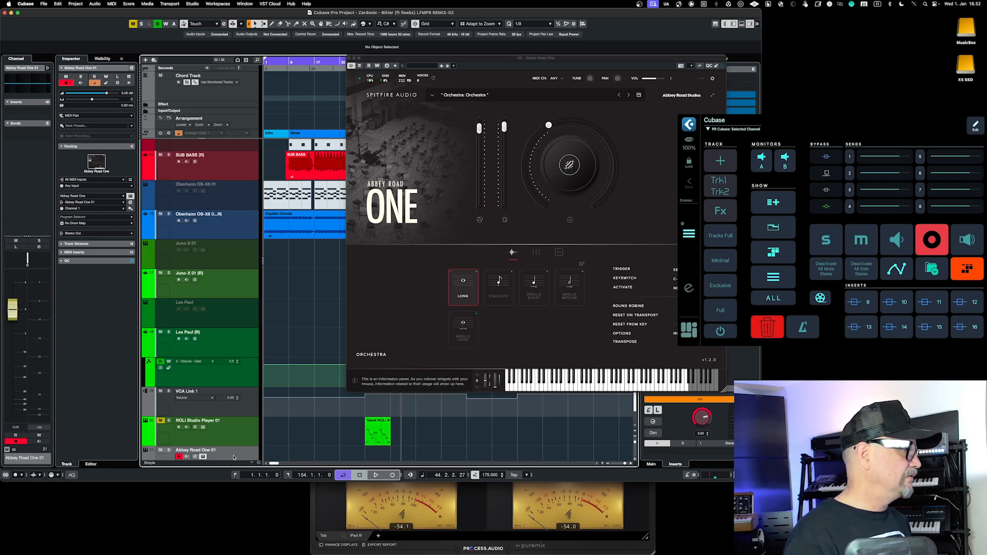